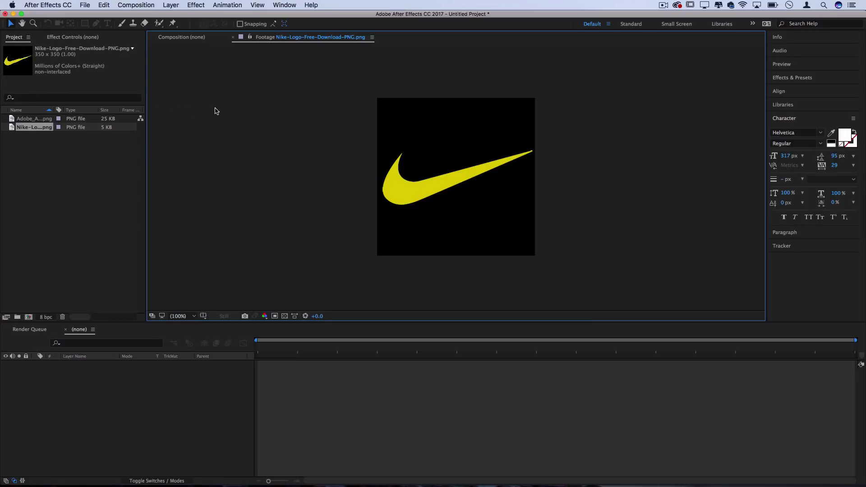
# Create a new composition with an orange FF4300 background and the CINEMA 4D 3D renderer
pyautogui.click(136, 5)
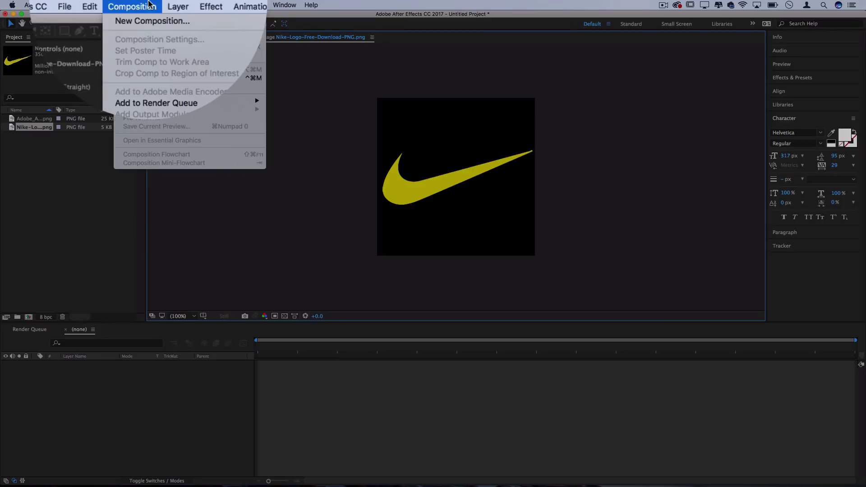
pyautogui.click(149, 22)
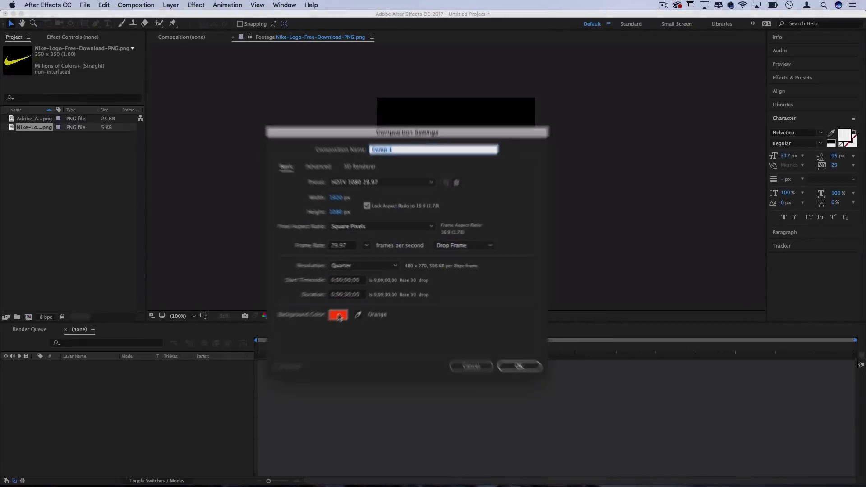
pyautogui.click(310, 339)
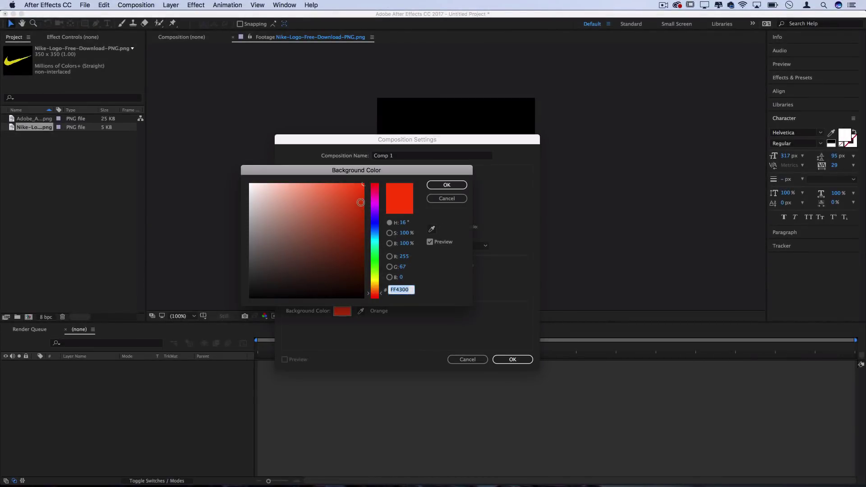
pyautogui.click(462, 184)
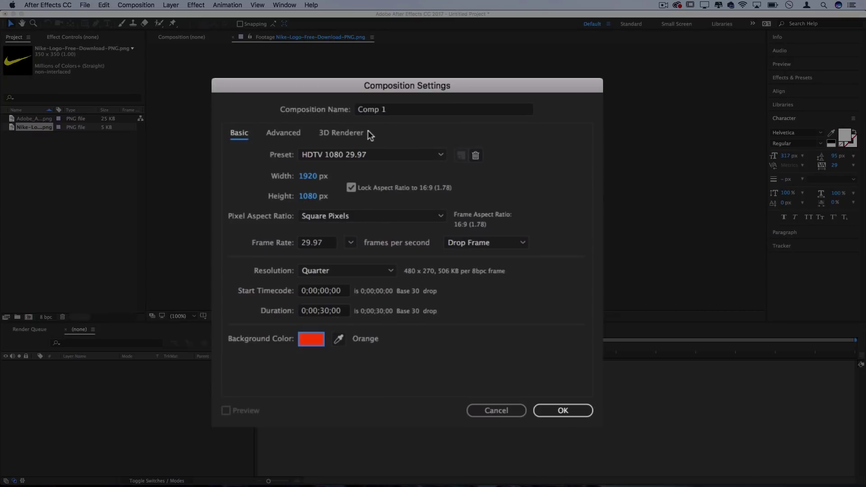
pyautogui.click(334, 133)
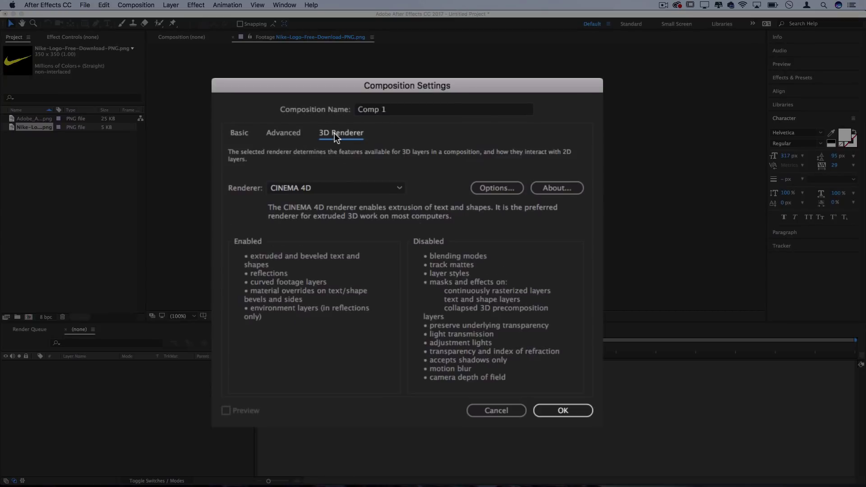
pyautogui.click(294, 188)
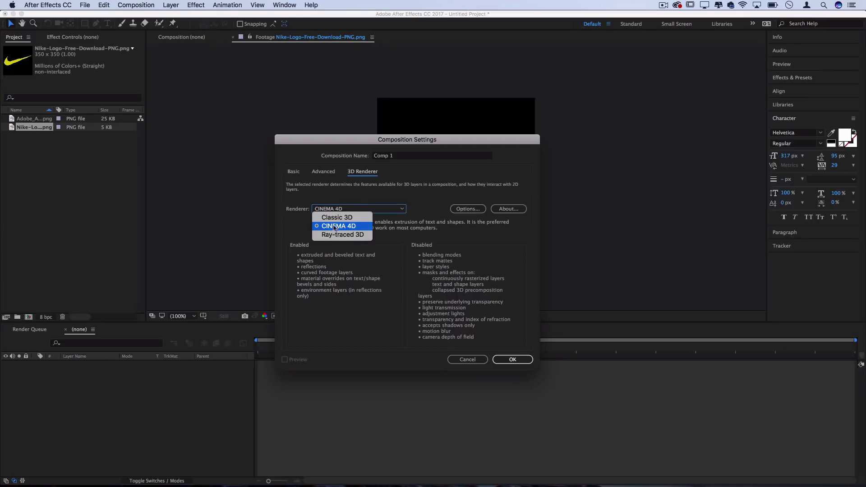
pyautogui.click(339, 226)
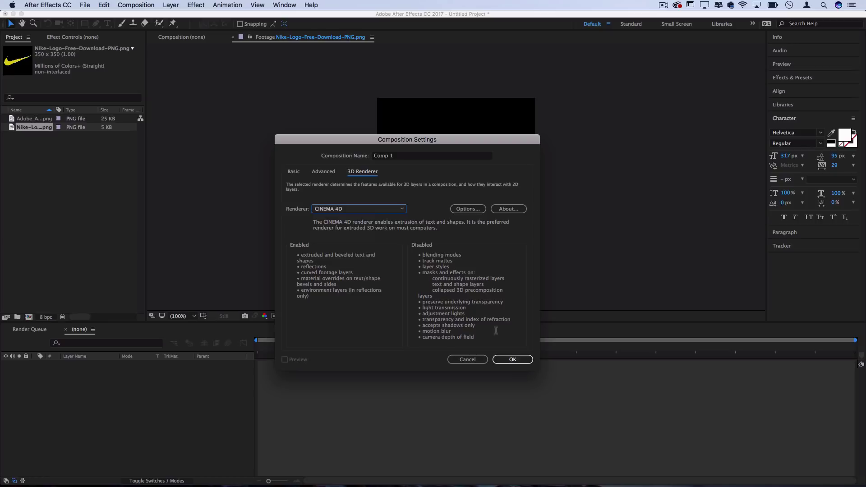
# Confirm Comp 1 and place the Nike-Logo PNG at the centre of the Composition viewer
pyautogui.click(512, 360)
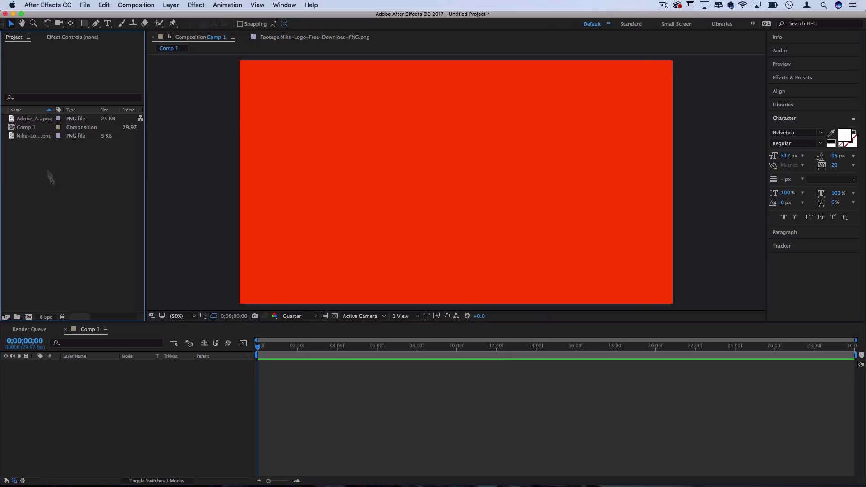
pyautogui.click(24, 137)
pyautogui.moveTo(24, 137); pyautogui.dragTo(461, 185)
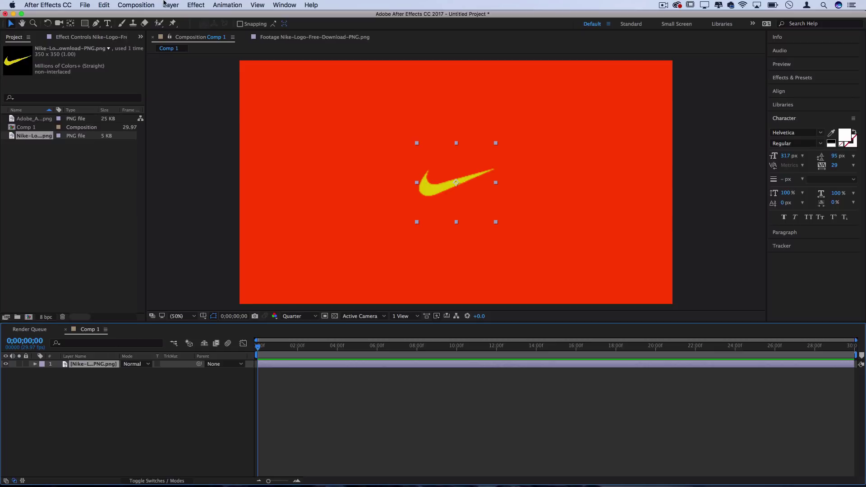
# Auto-trace the Nike logo layer using the Alpha channel
pyautogui.click(165, 5)
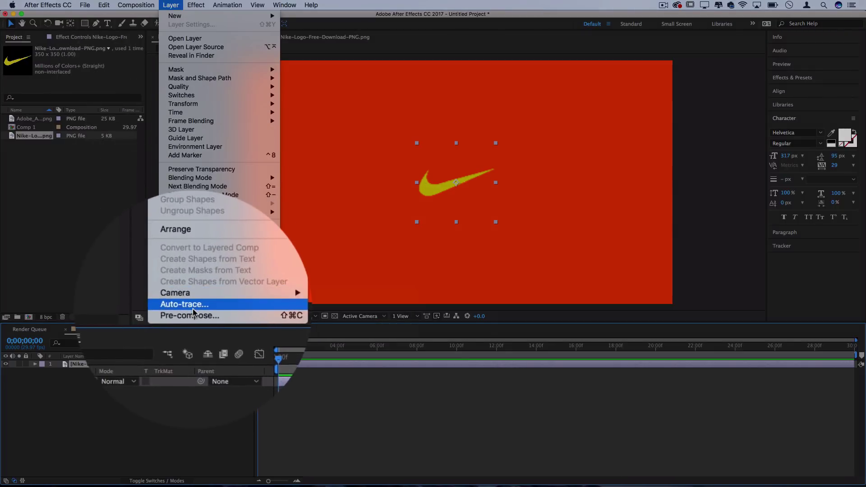
pyautogui.click(193, 308)
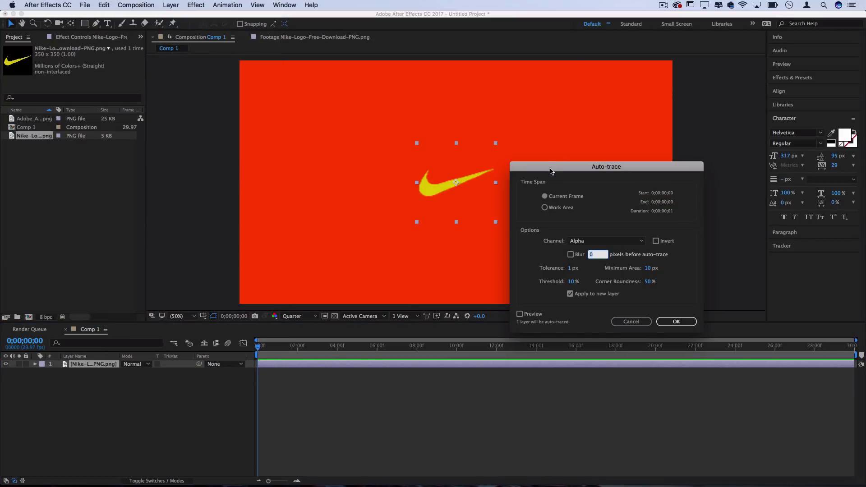
pyautogui.moveTo(549, 171); pyautogui.dragTo(592, 101)
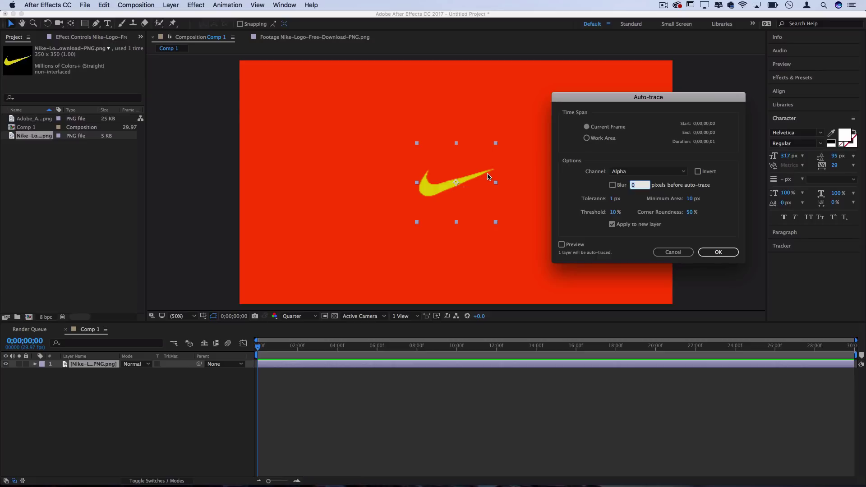
pyautogui.click(624, 173)
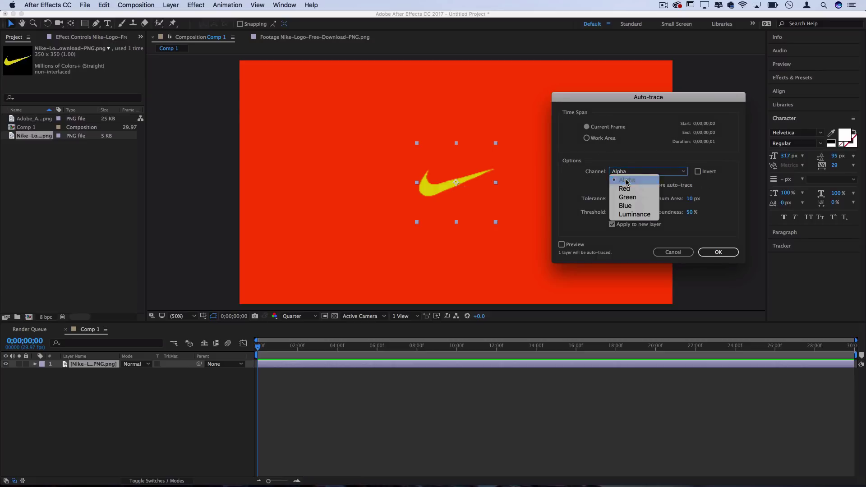
pyautogui.click(626, 181)
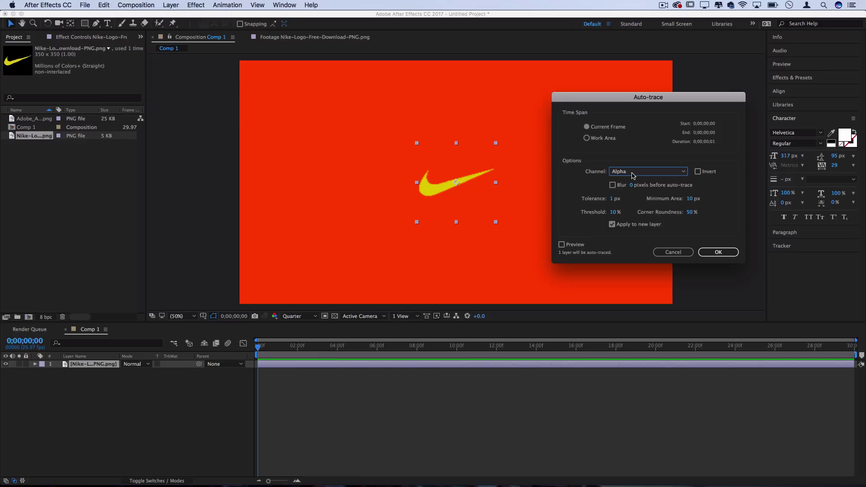
pyautogui.click(613, 173)
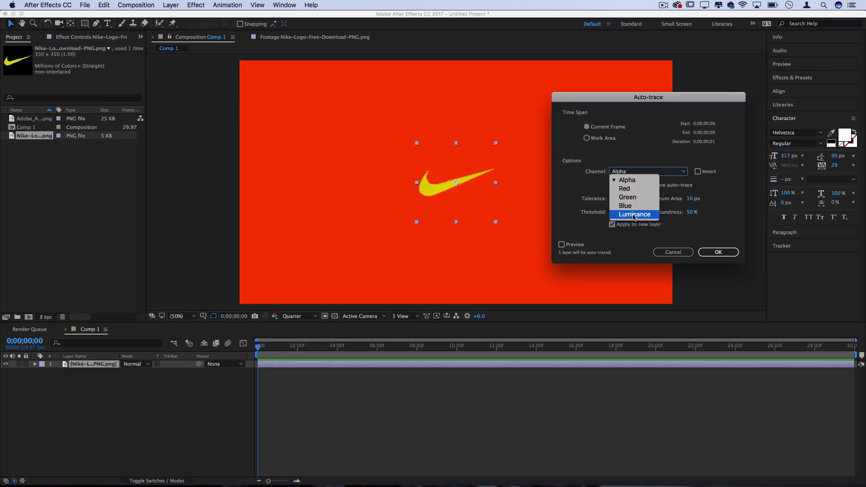
pyautogui.click(633, 216)
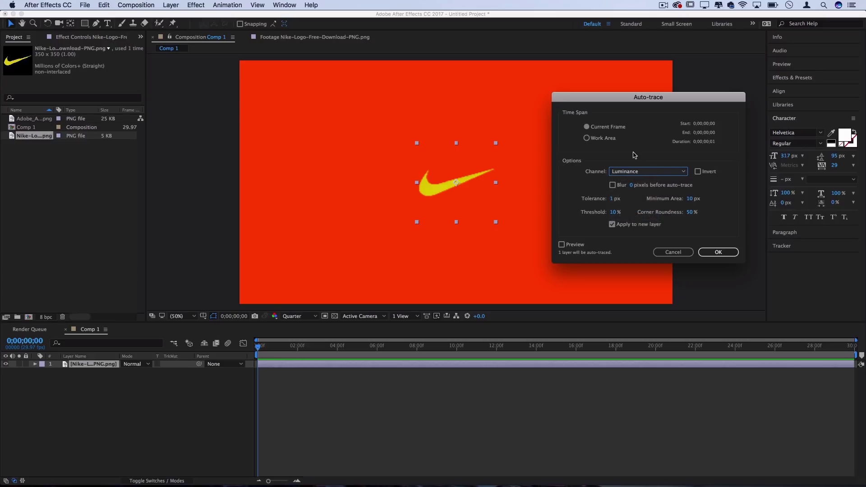
pyautogui.click(632, 171)
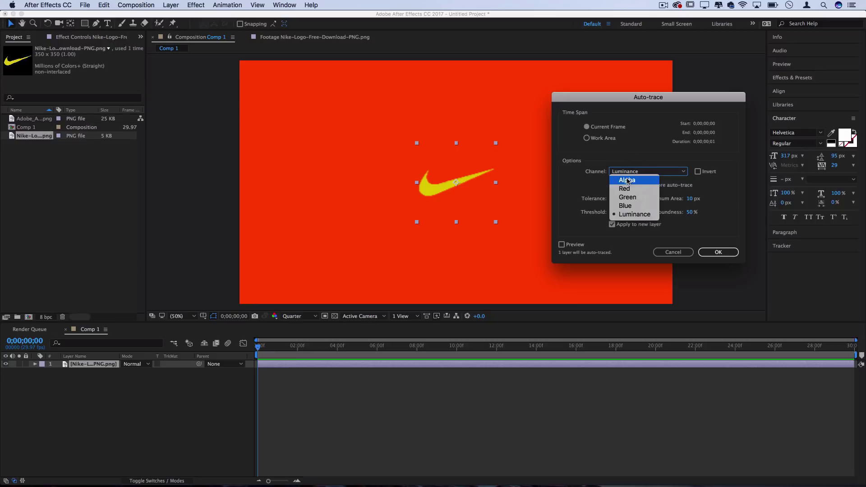
pyautogui.click(626, 180)
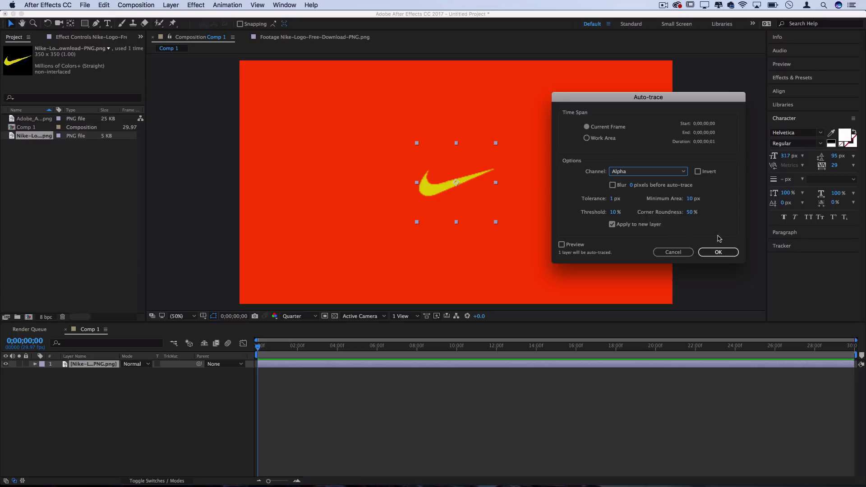
pyautogui.click(717, 252)
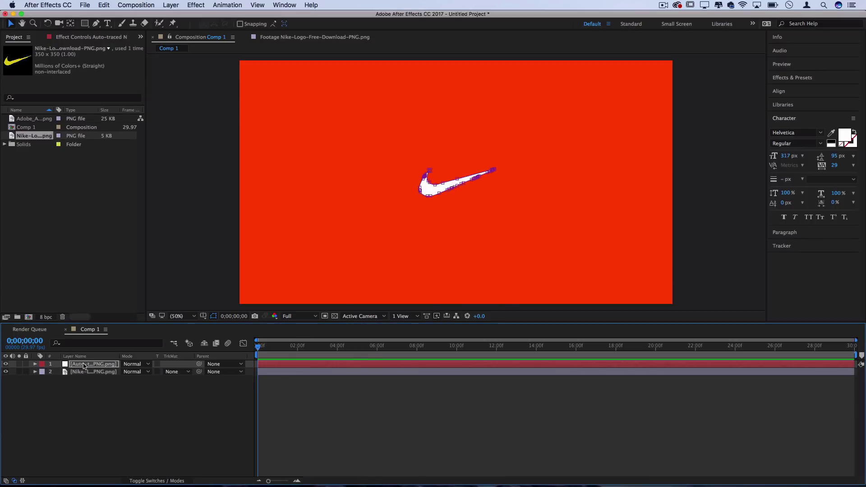
# Select Mask 1's Mask Path on the auto-traced layer, then bring up the timeline's new-item menu
pyautogui.click(84, 364)
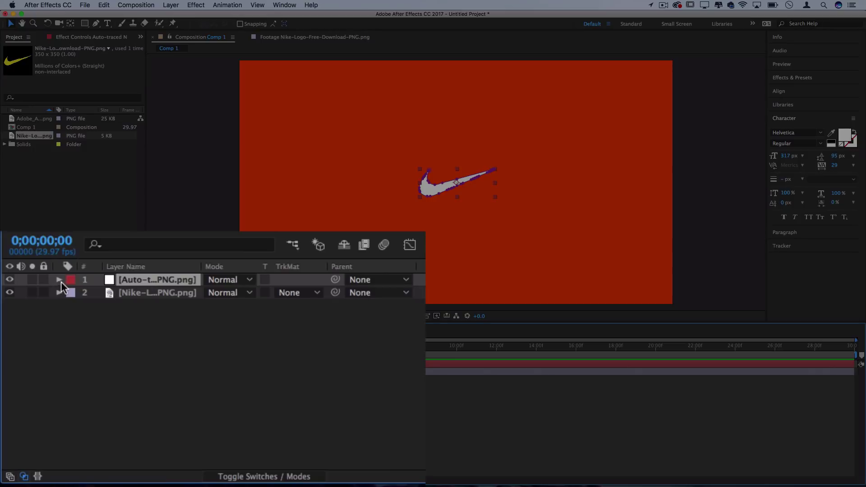
pyautogui.click(36, 364)
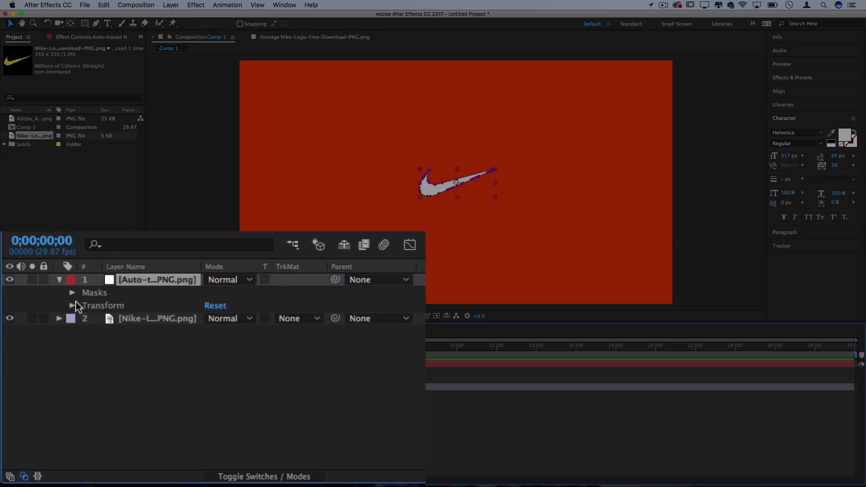
pyautogui.click(72, 293)
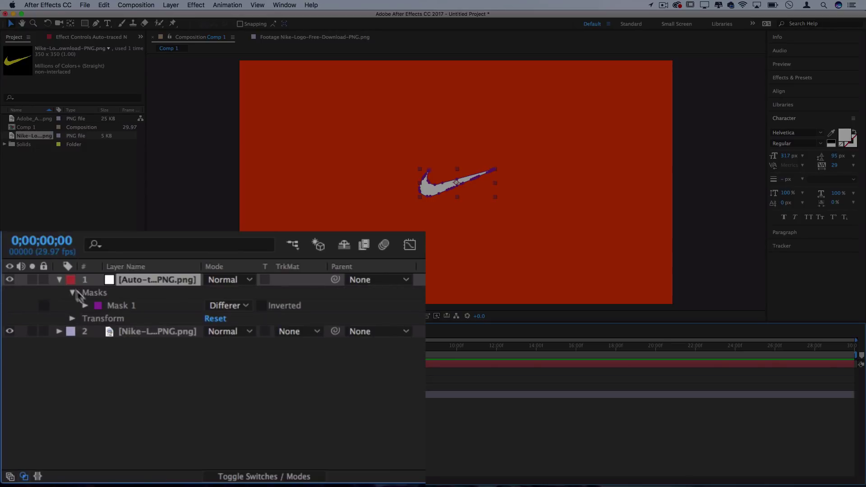
pyautogui.click(84, 305)
pyautogui.click(156, 318)
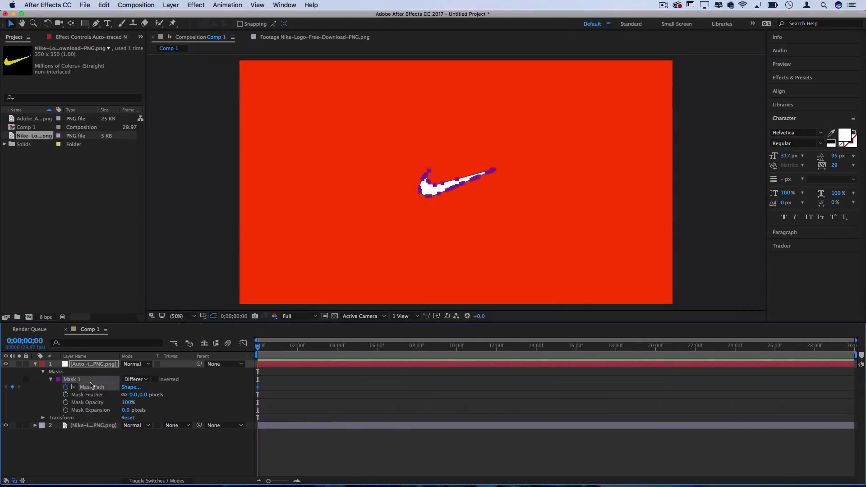
pyautogui.rightClick(70, 382)
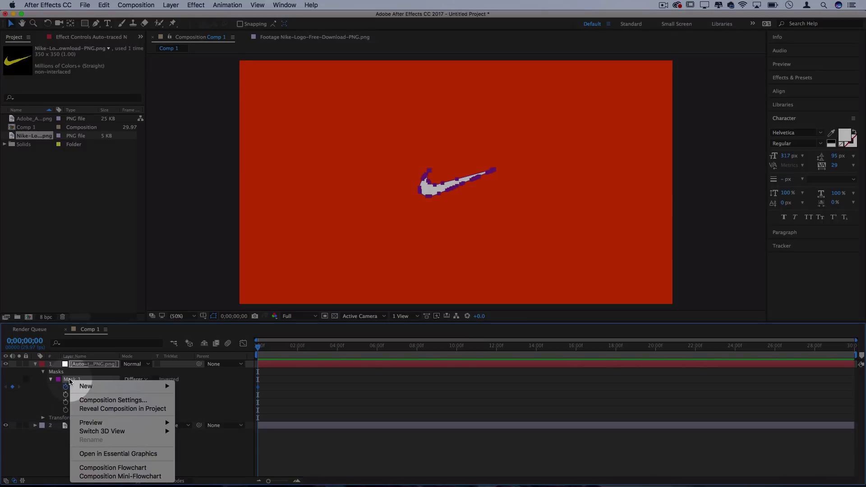
# Add a new shape layer and give its contents an empty Path
pyautogui.moveTo(108, 386)
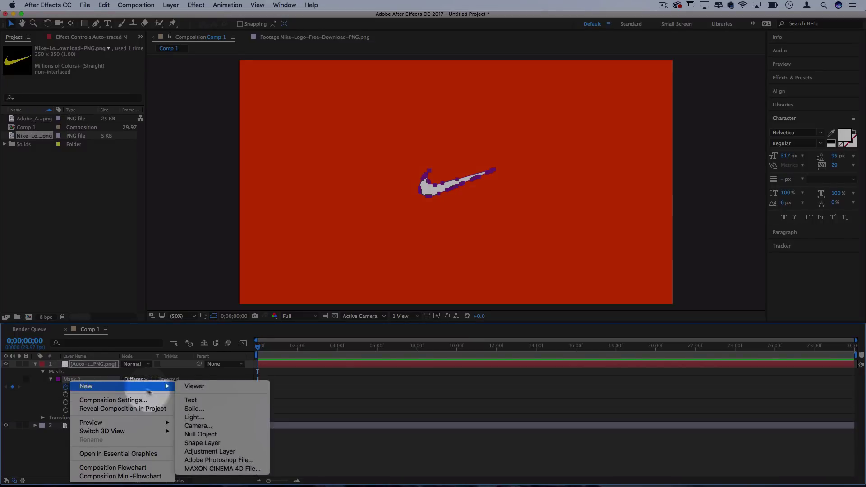
pyautogui.click(203, 442)
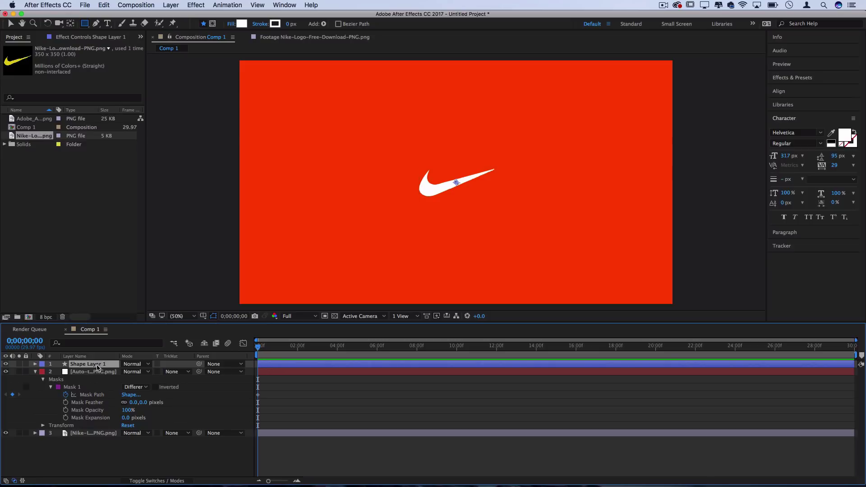
pyautogui.click(36, 364)
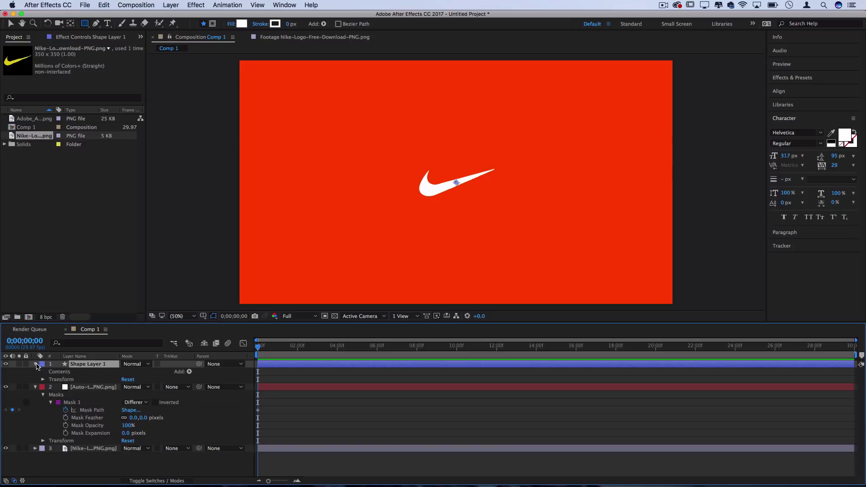
pyautogui.click(189, 371)
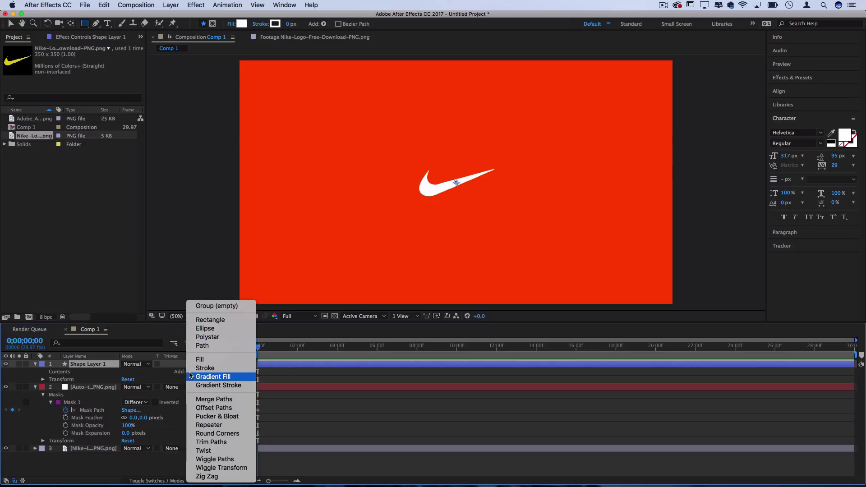
pyautogui.click(201, 345)
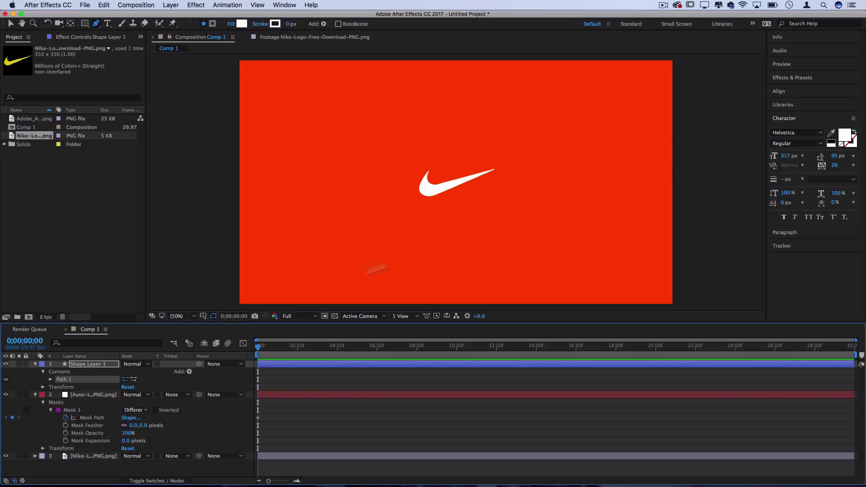
# Copy layer 2's swoosh Mask Path and paste it into Path 1's Path property
pyautogui.click(94, 418)
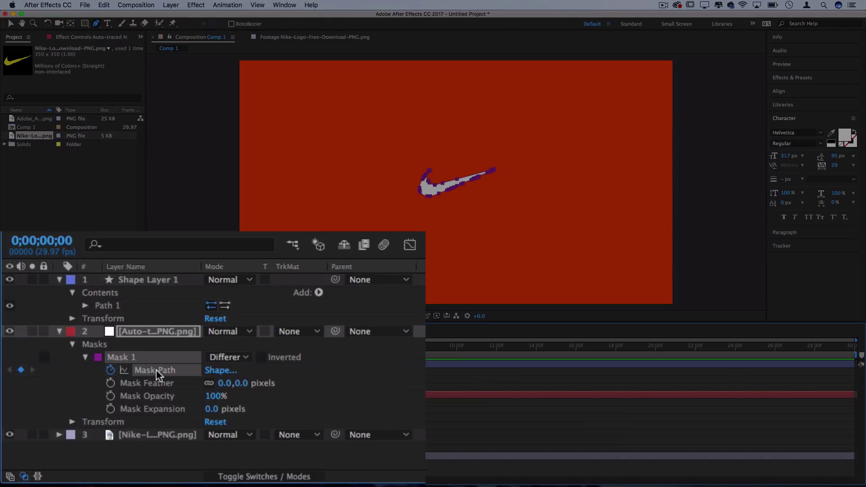
pyautogui.press('super+c')
pyautogui.click(85, 306)
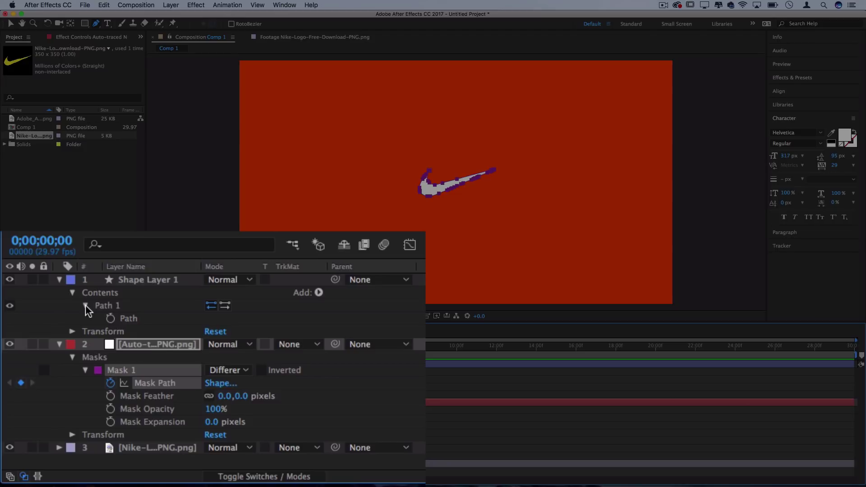
pyautogui.click(135, 317)
pyautogui.press('super+v')
pyautogui.click(134, 318)
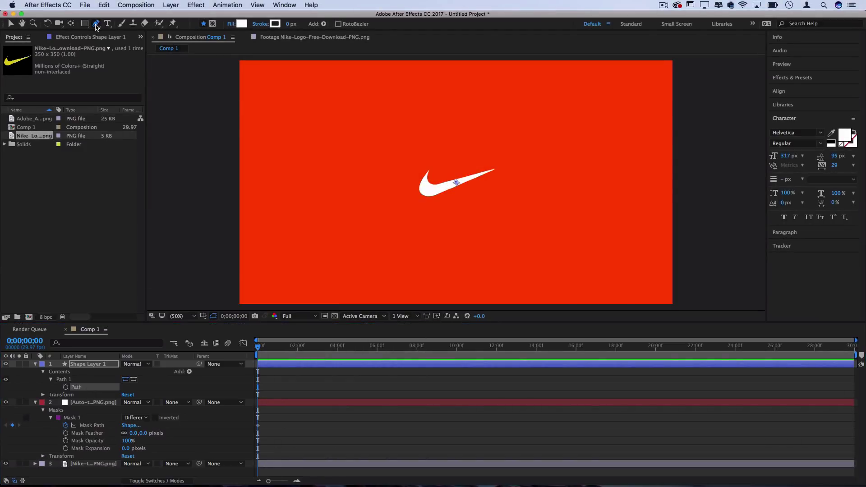
# With the Pen tool, create Shape 1 and paste the swoosh outline into it
pyautogui.moveTo(96, 23); pyautogui.dragTo(112, 27)
pyautogui.click(437, 163)
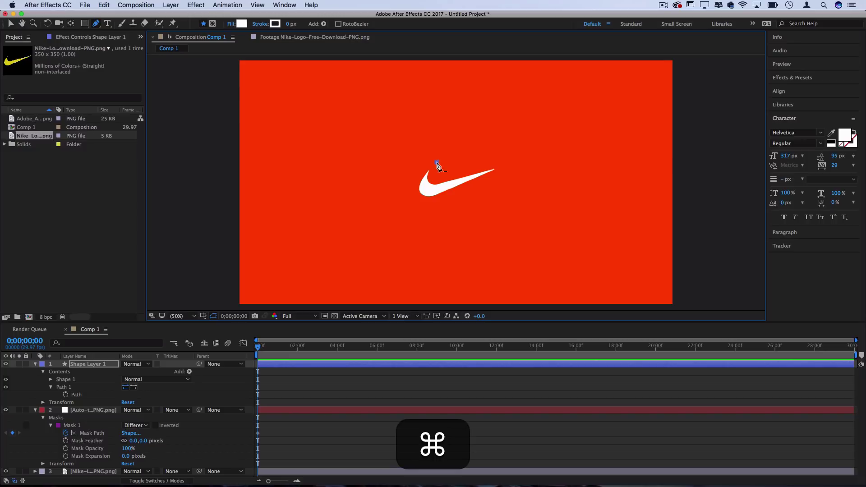
pyautogui.press('super+v')
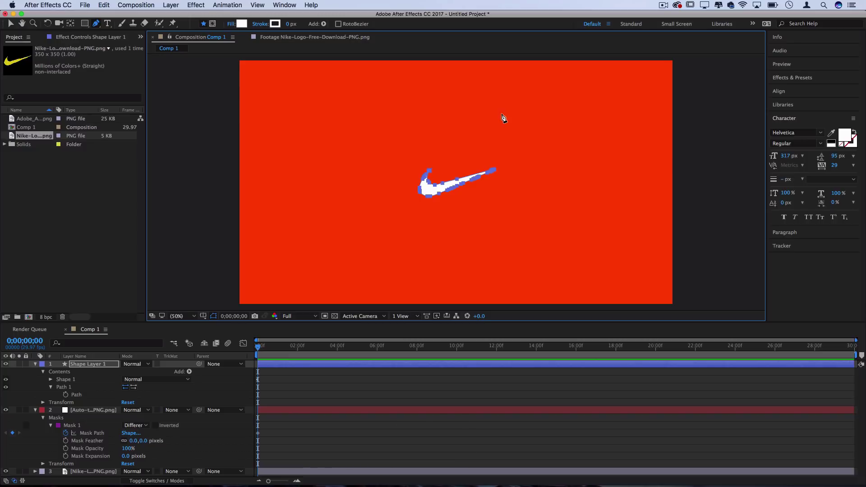
# Check Shape 1's contents, then collapse layer 2's masks and the shape layer's contents
pyautogui.click(85, 365)
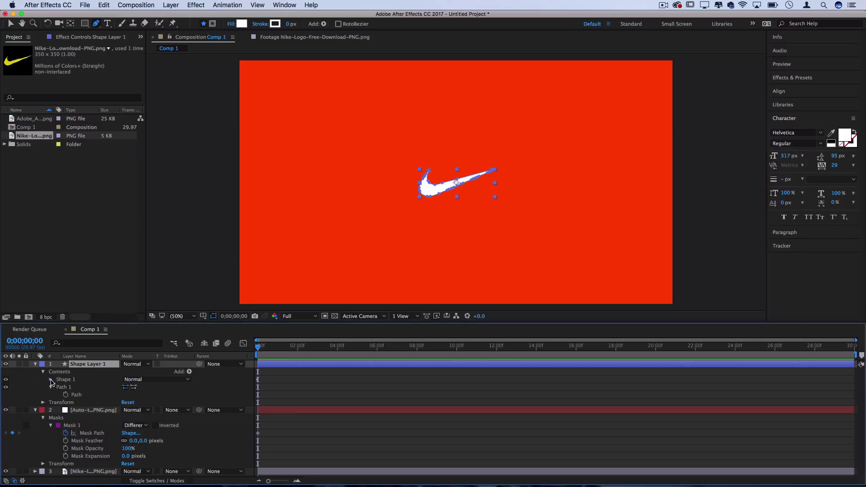
pyautogui.click(51, 379)
pyautogui.click(51, 380)
pyautogui.click(35, 410)
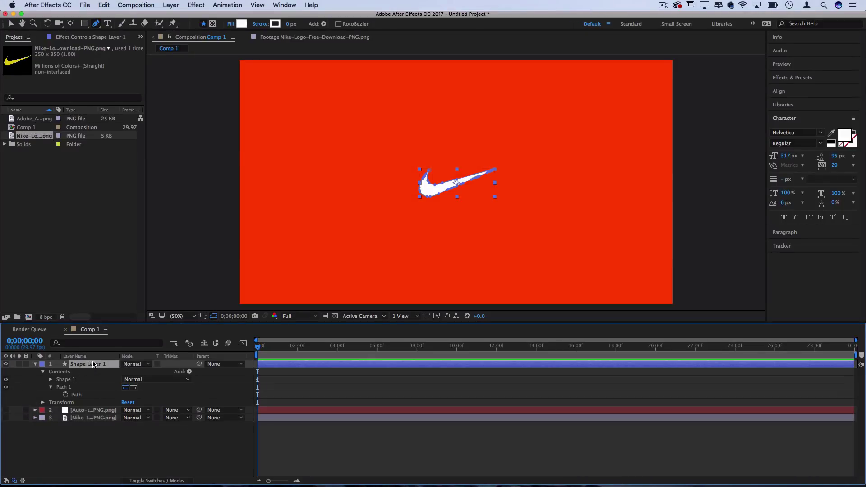
pyautogui.click(43, 372)
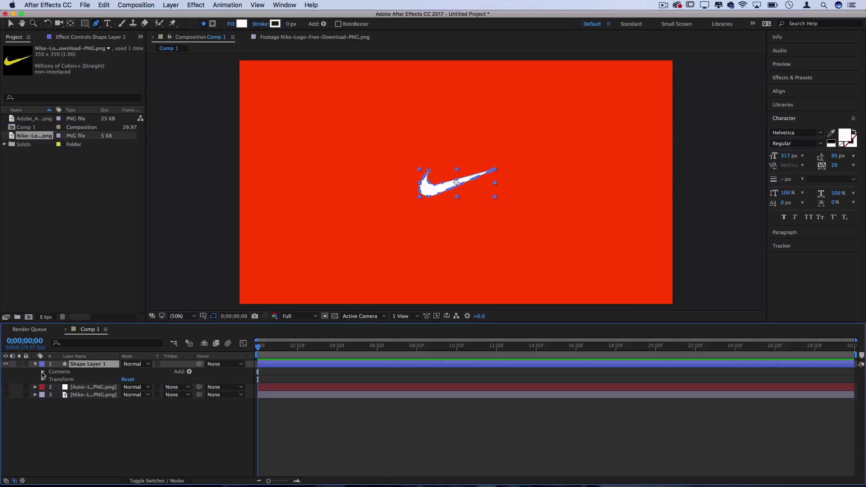
# Scale the swoosh shape layer up to about 220%
pyautogui.click(43, 380)
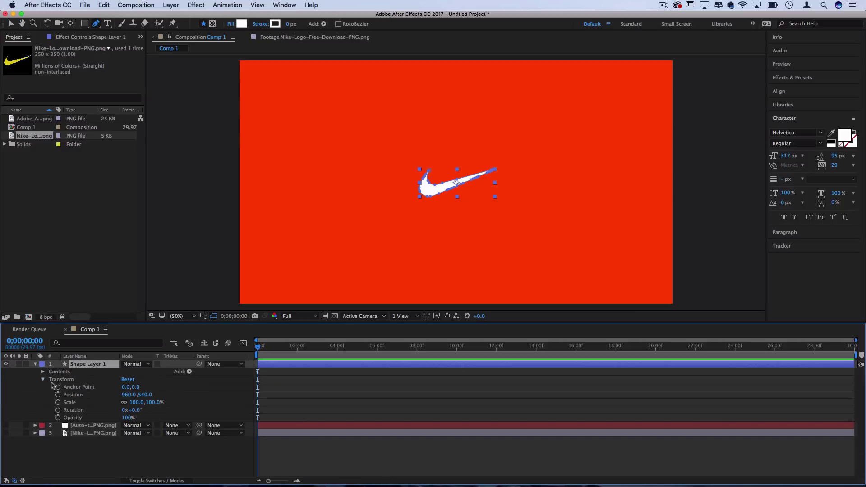
pyautogui.moveTo(153, 402); pyautogui.dragTo(199, 404)
pyautogui.click(43, 380)
# Set Shape 1's Fill 1 colour to white FFFFFF
pyautogui.click(43, 371)
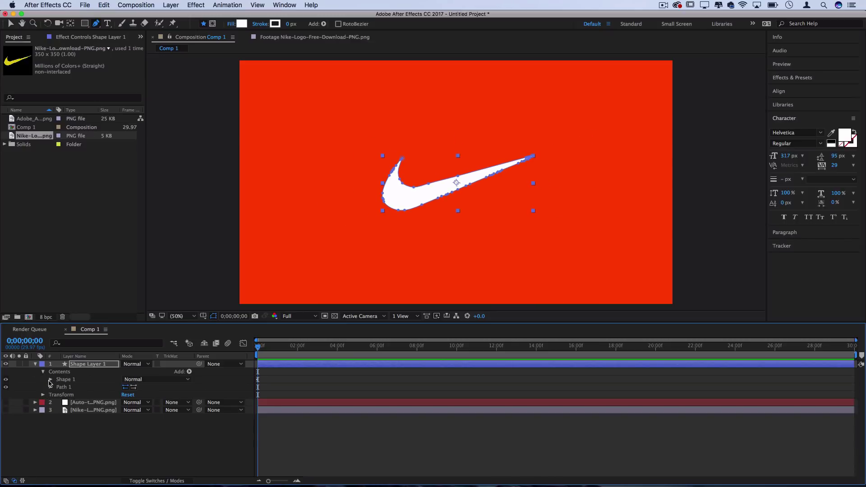
pyautogui.click(51, 382)
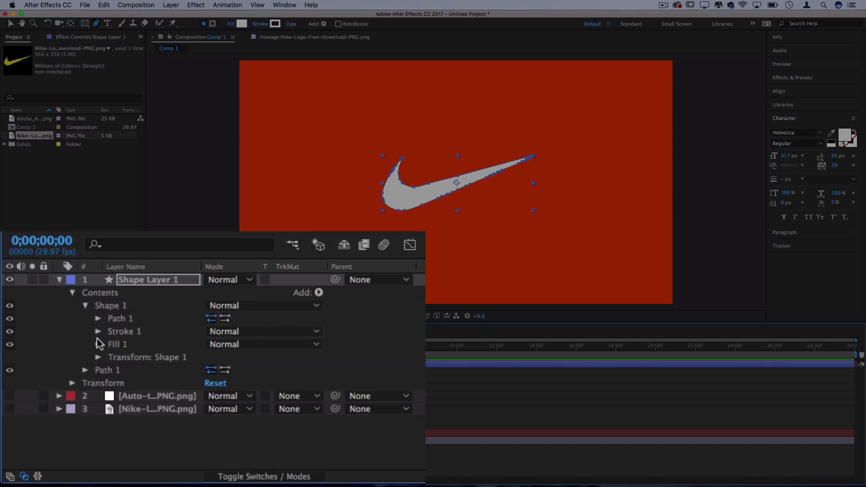
pyautogui.click(98, 344)
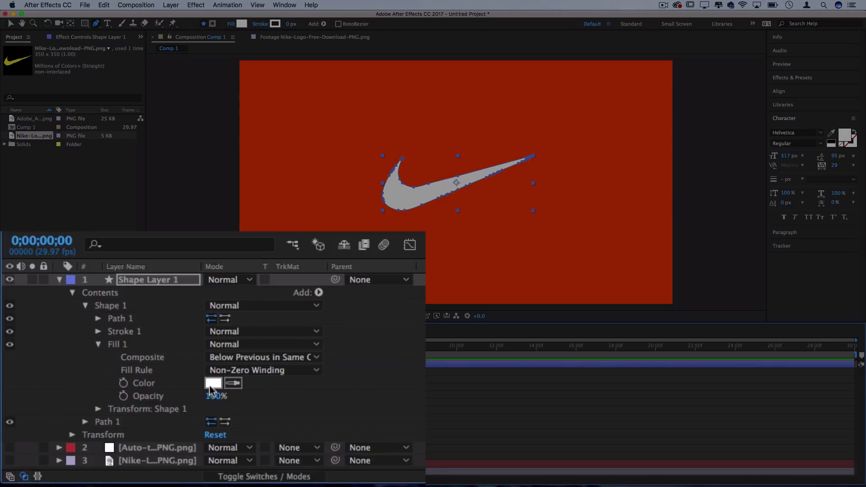
pyautogui.click(212, 382)
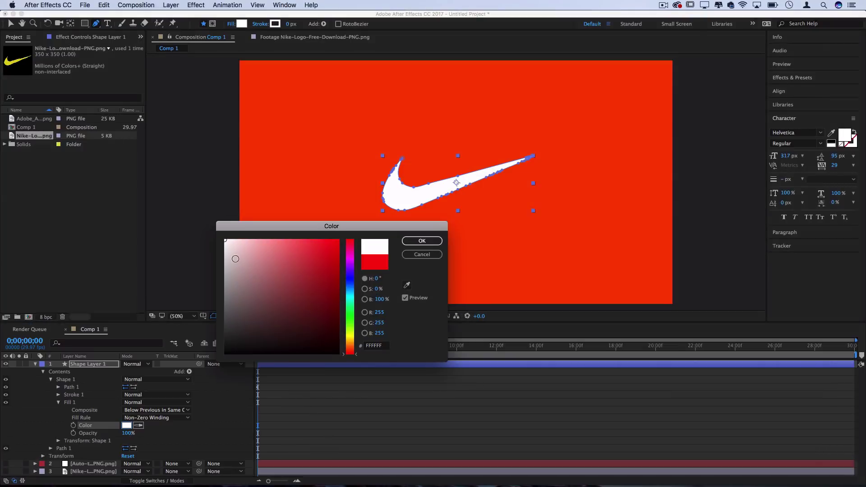
pyautogui.click(321, 241)
pyautogui.moveTo(350, 295); pyautogui.dragTo(190, 216)
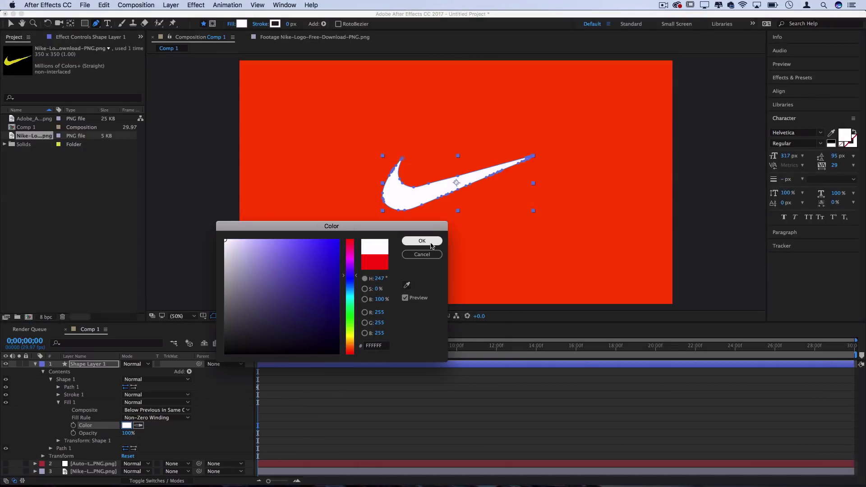
pyautogui.click(421, 240)
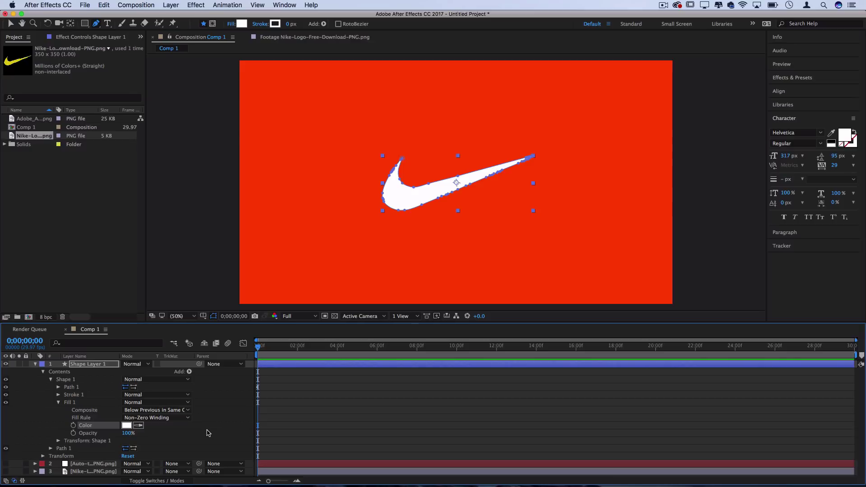
pyautogui.click(58, 402)
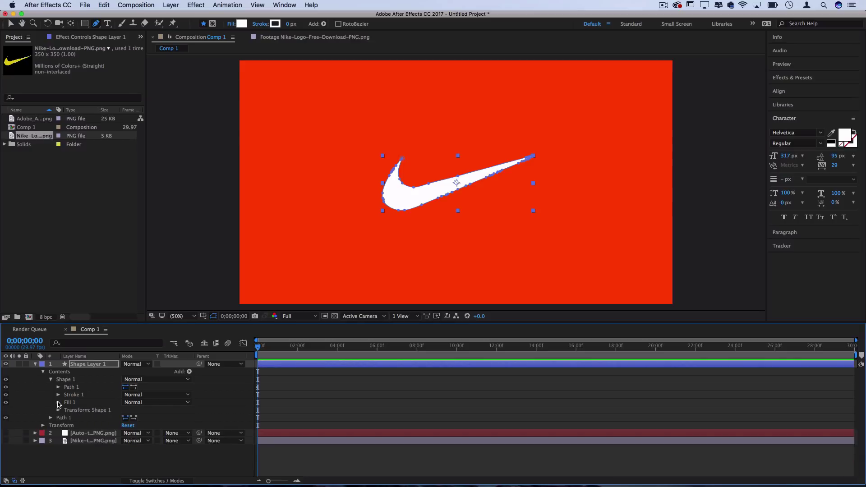
pyautogui.click(58, 402)
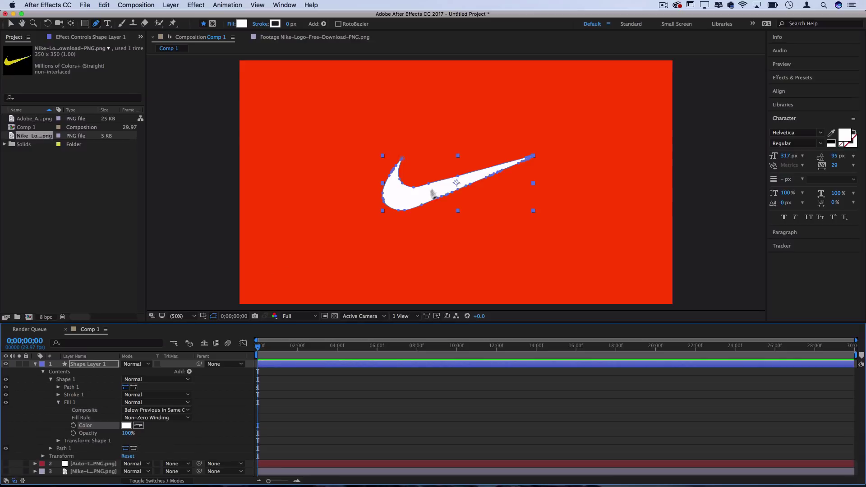
pyautogui.click(58, 402)
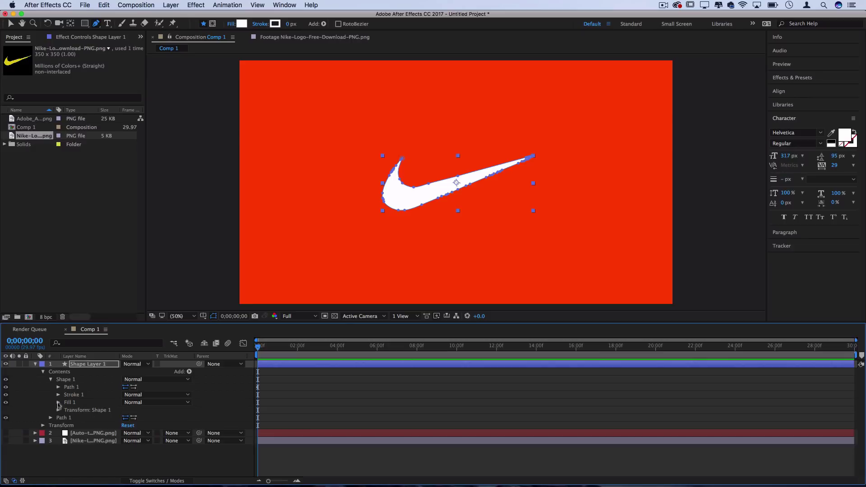
pyautogui.click(42, 371)
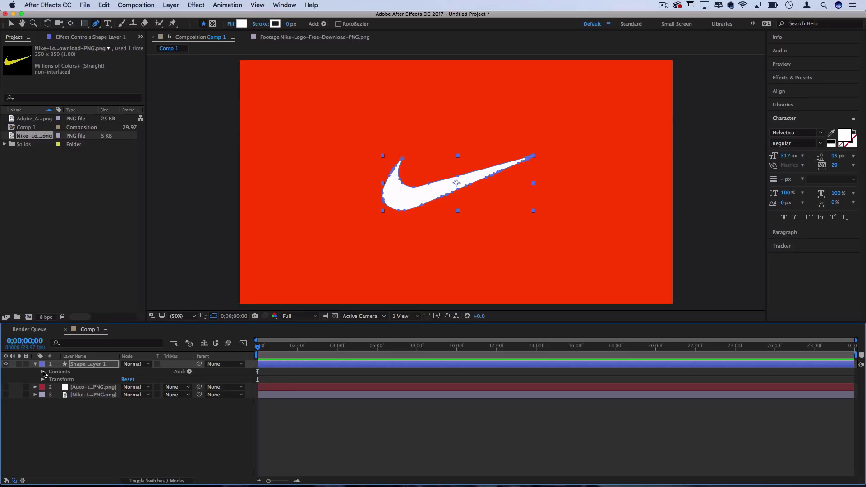
pyautogui.rightClick(91, 368)
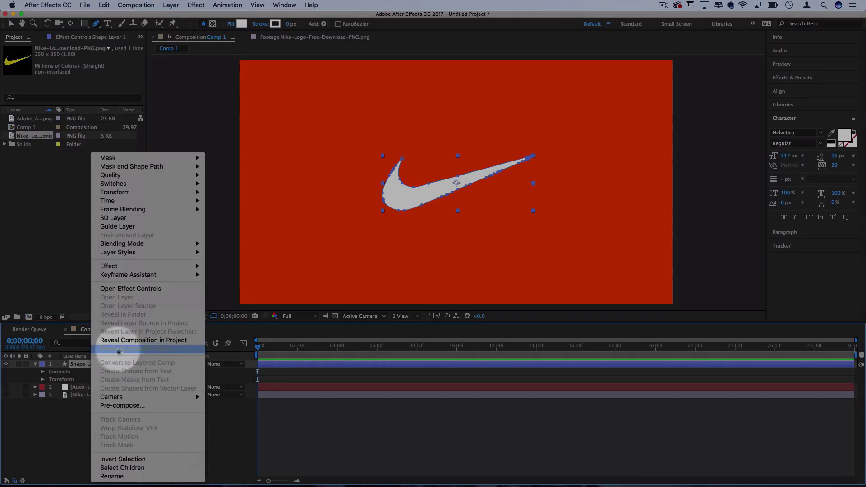
pyautogui.click(132, 218)
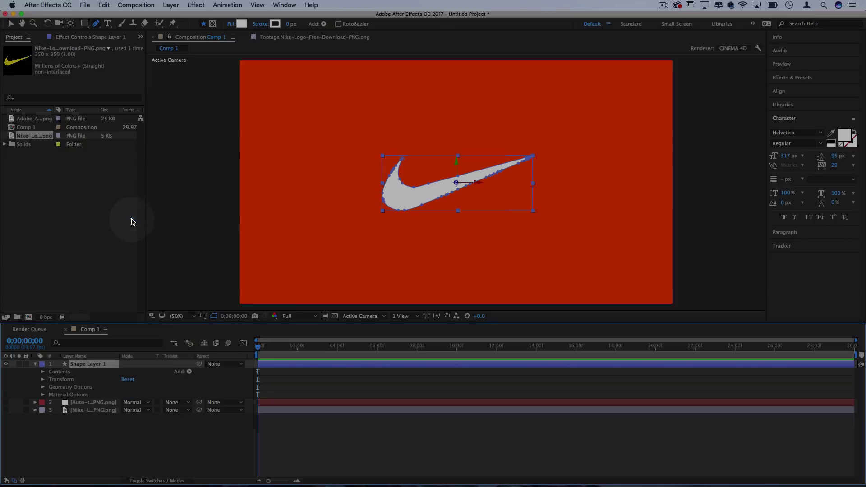
pyautogui.click(85, 387)
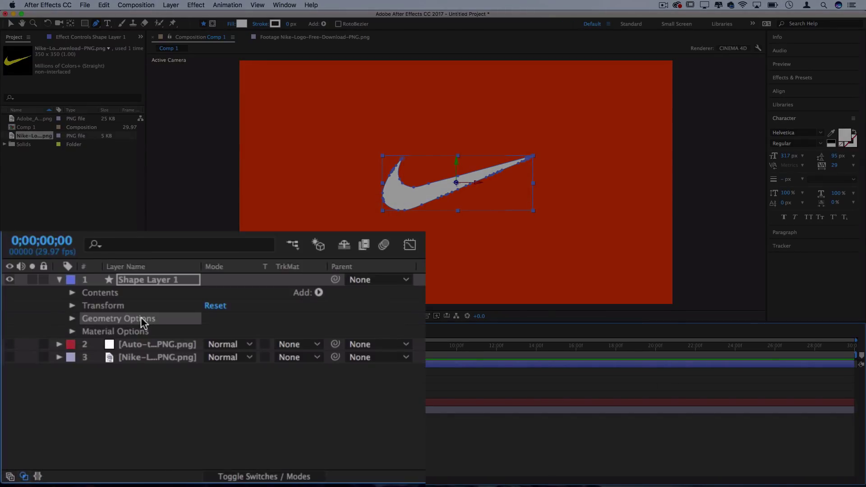
pyautogui.click(117, 333)
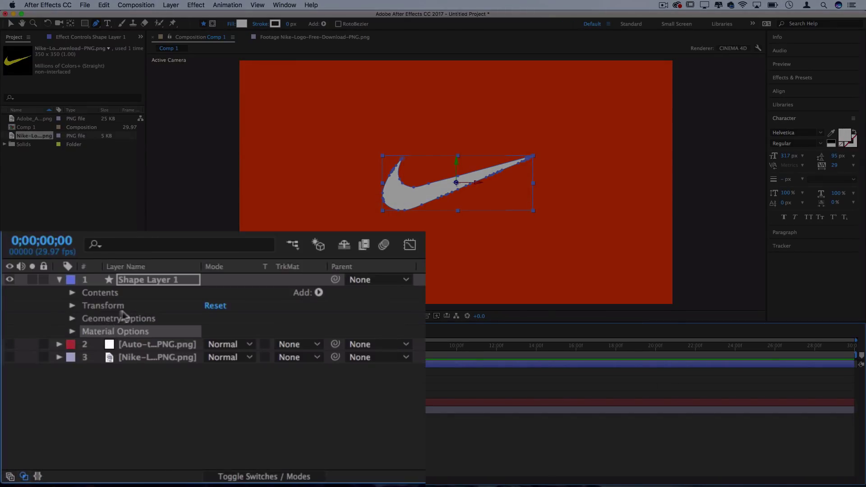
pyautogui.click(158, 283)
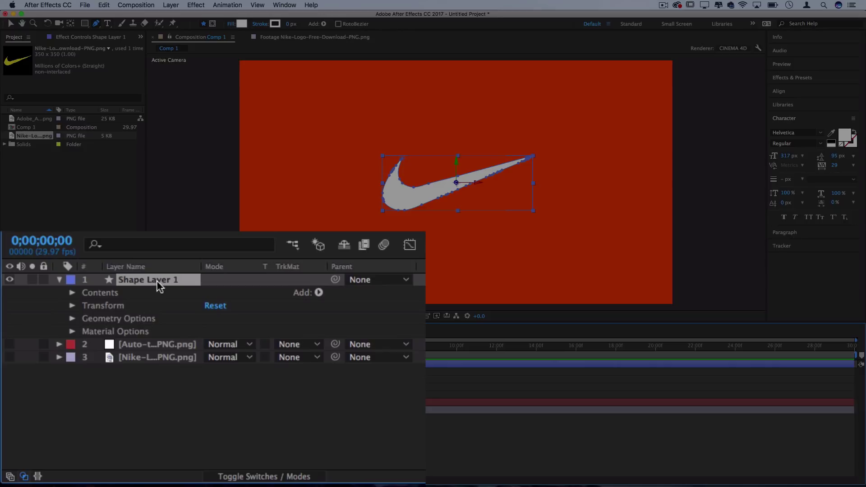
# Set the swoosh's Extrusion Depth to 76 in Geometry Options
pyautogui.click(73, 318)
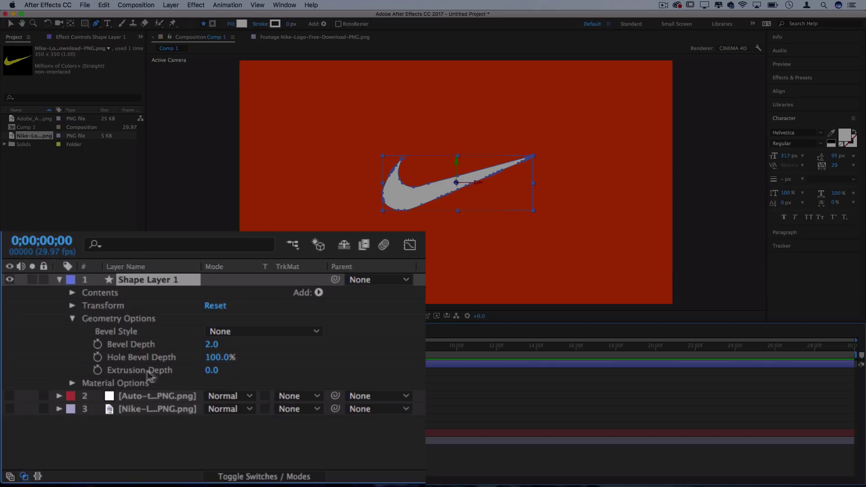
pyautogui.moveTo(212, 373); pyautogui.dragTo(266, 368)
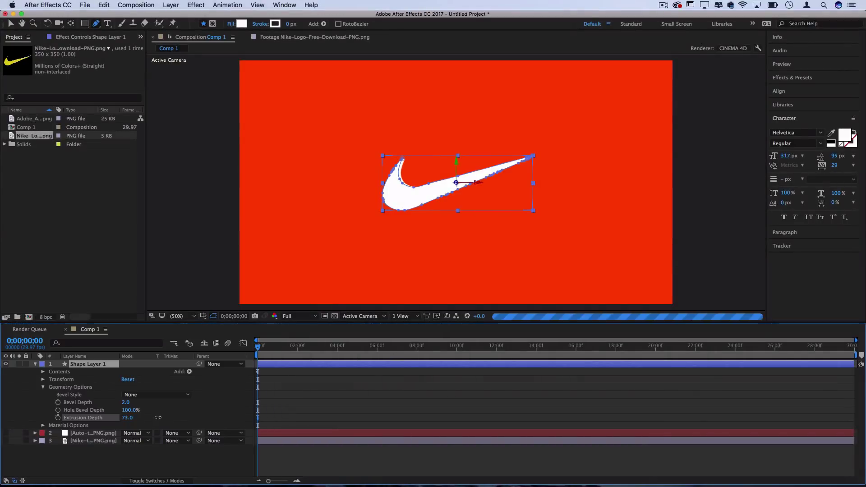
pyautogui.moveTo(157, 417); pyautogui.dragTo(163, 417)
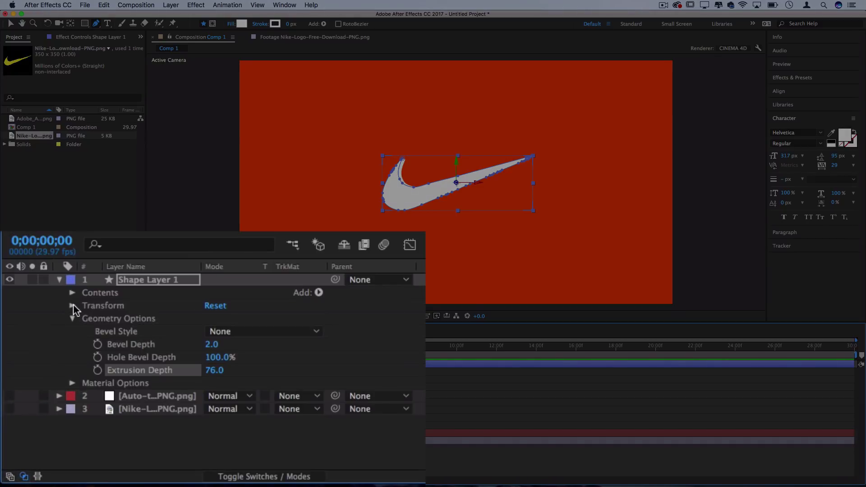
# Scrub Y Rotation to preview the swoosh's extruded thickness
pyautogui.click(72, 306)
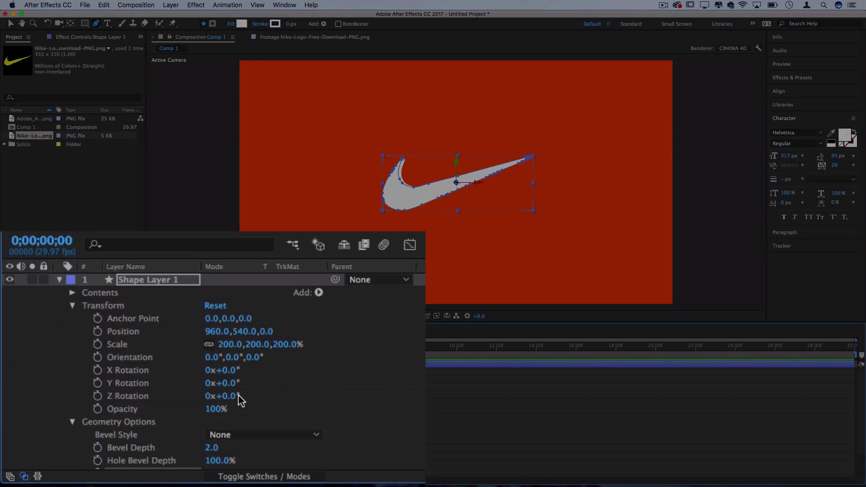
pyautogui.moveTo(227, 383); pyautogui.dragTo(252, 382)
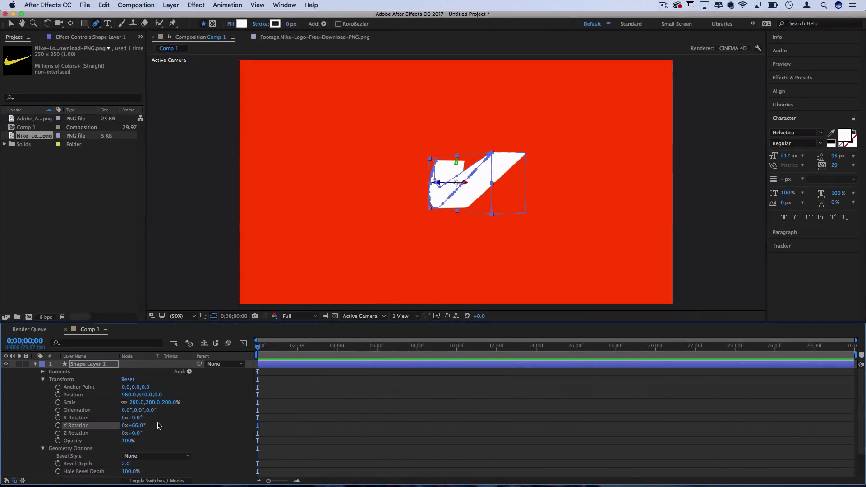
pyautogui.moveTo(158, 426); pyautogui.dragTo(88, 429)
# Reset the swoosh's Y Rotation to zero and collapse the layer
pyautogui.rightClick(77, 428)
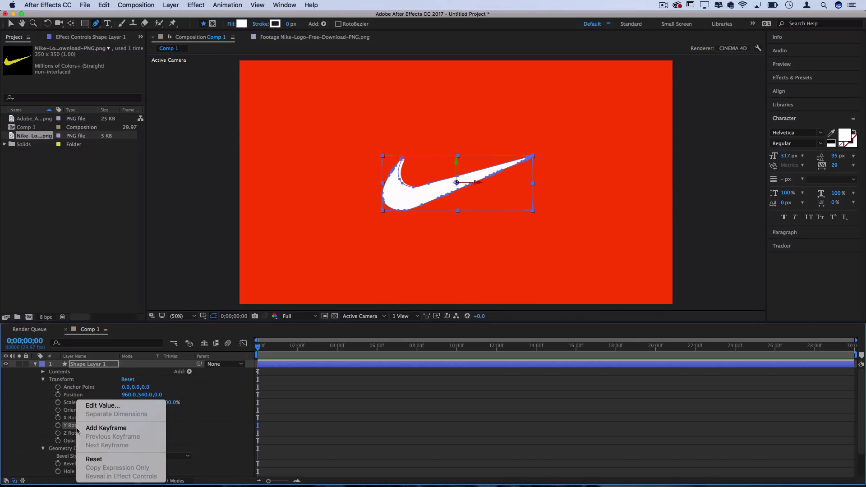
pyautogui.click(92, 458)
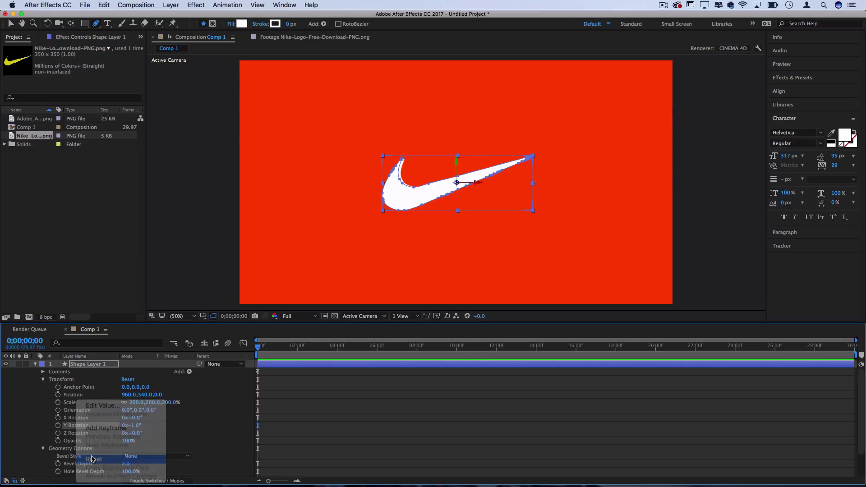
pyautogui.click(36, 364)
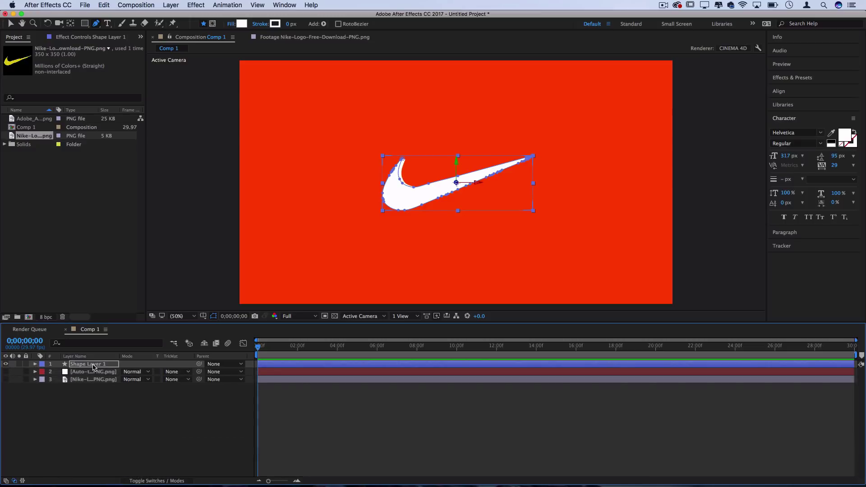
# Add Spot Light 1 as a Spot light with Casts Shadows enabled
pyautogui.click(175, 5)
pyautogui.moveTo(177, 16)
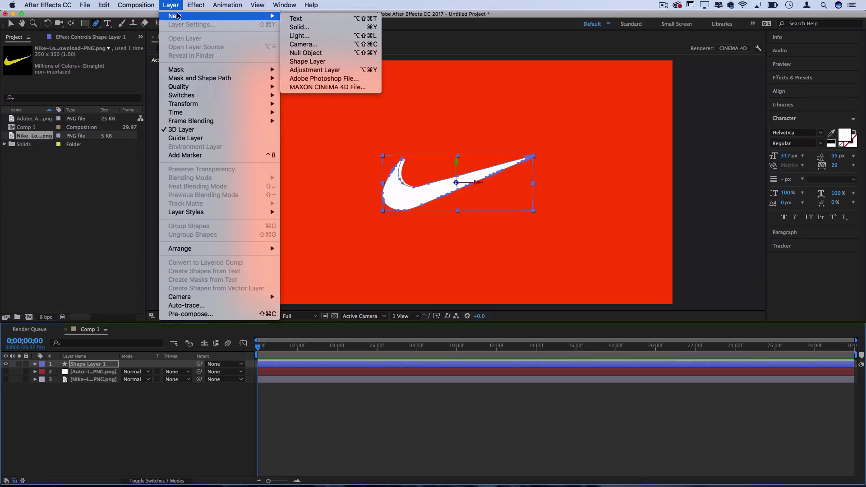
pyautogui.click(314, 36)
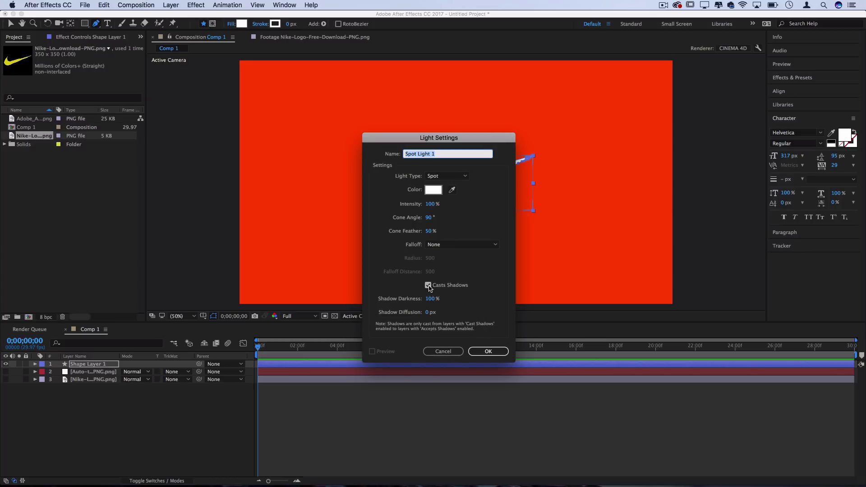
pyautogui.click(490, 351)
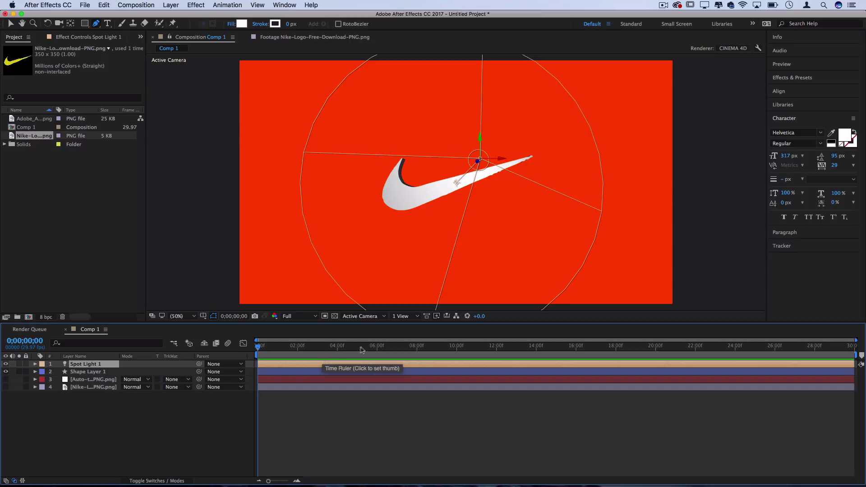
# Keyframe Y Rotation from 0x at 0;00;00;00 to 5 revolutions at 0;00;10;01
pyautogui.moveTo(363, 354); pyautogui.dragTo(245, 347)
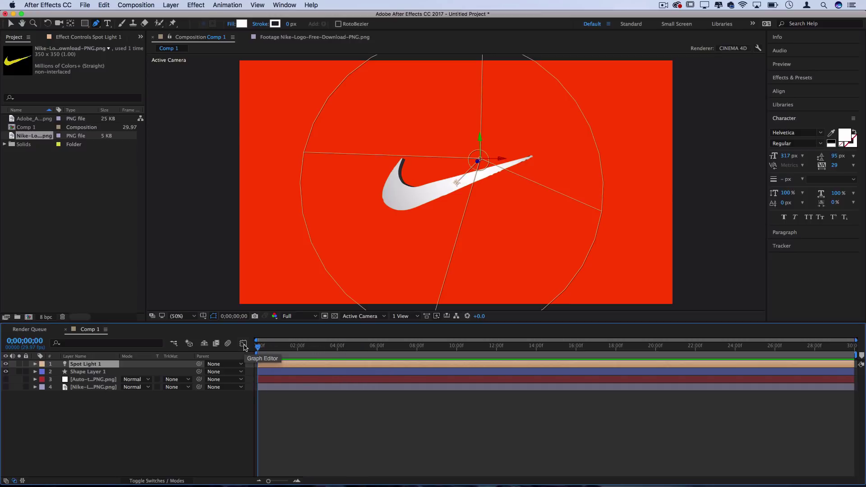
pyautogui.click(35, 372)
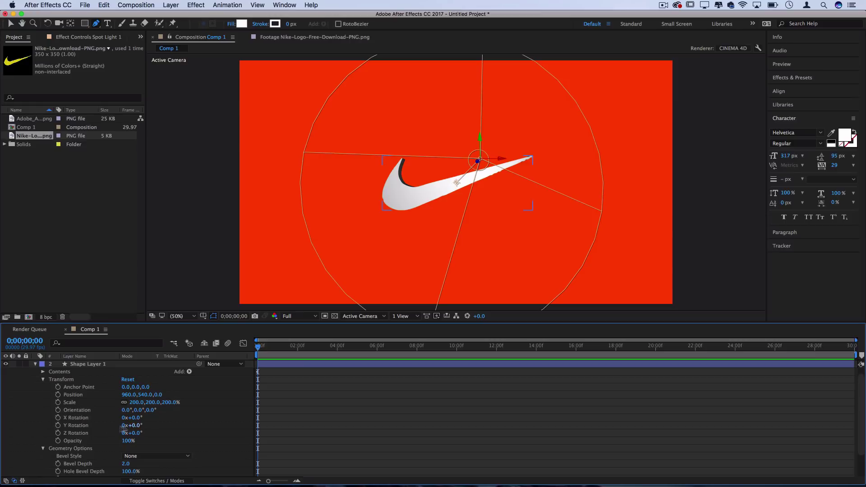
pyautogui.click(58, 425)
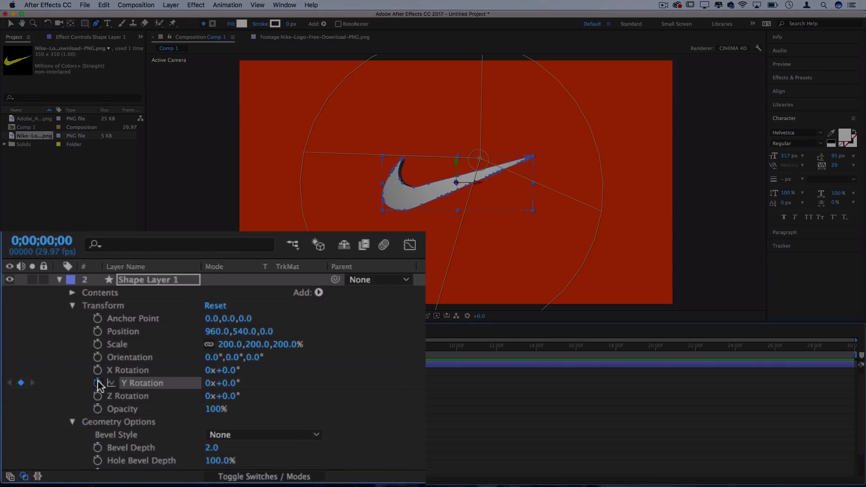
pyautogui.click(275, 348)
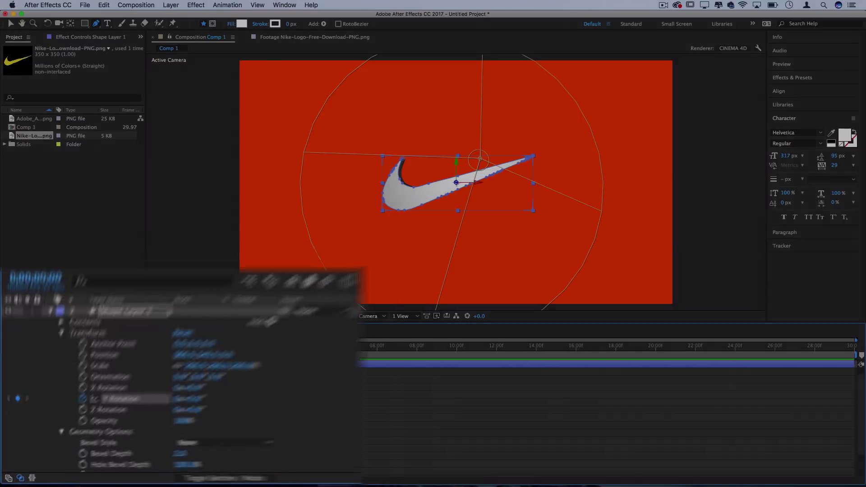
pyautogui.moveTo(275, 349); pyautogui.dragTo(457, 351)
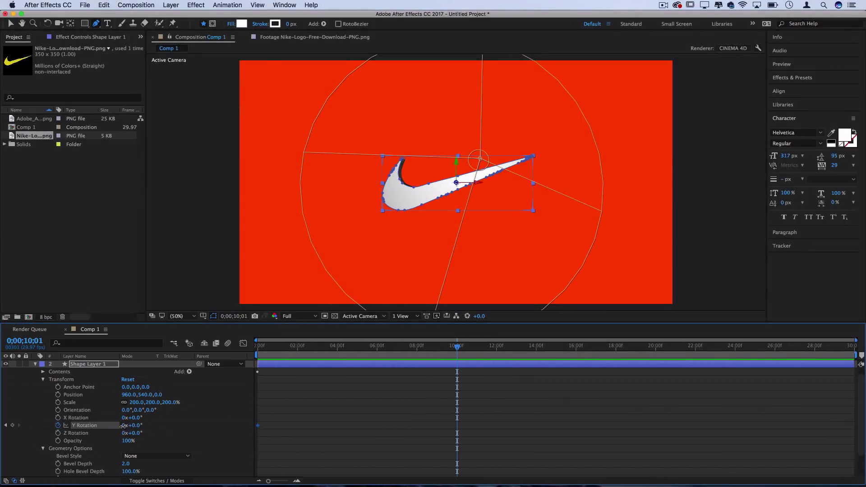
pyautogui.click(122, 425)
pyautogui.write('5')
pyautogui.press('Return')
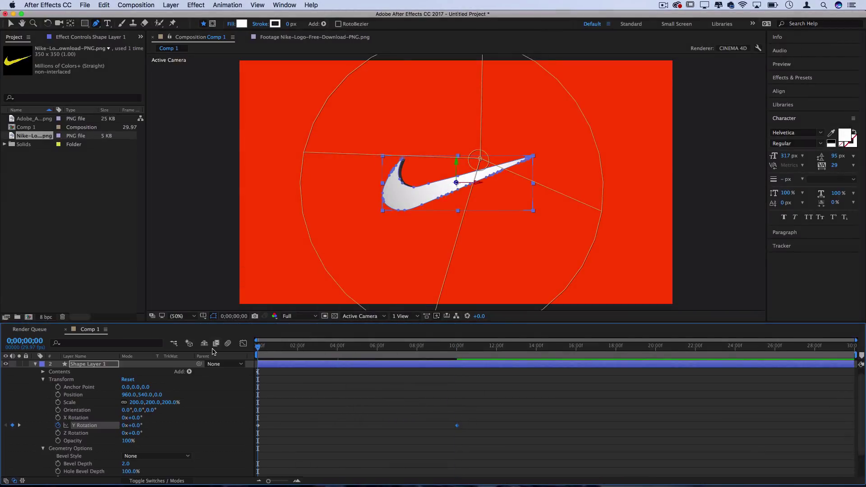
pyautogui.press('Home')
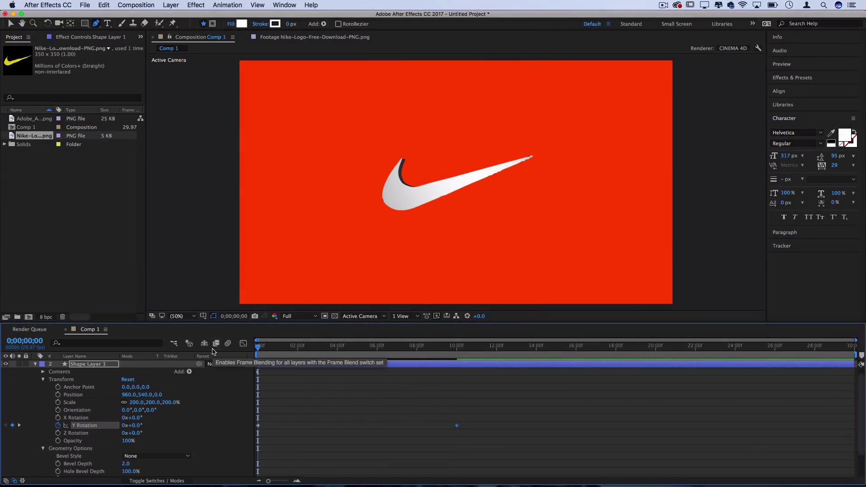
# Preview the swoosh's Y-axis spin, then park at frame 22 and select Spot Light 1
pyautogui.press('space')
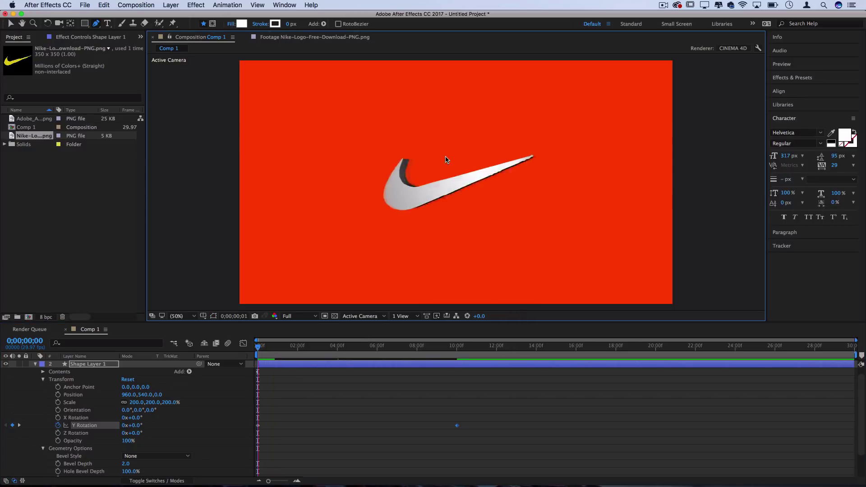
pyautogui.press('space')
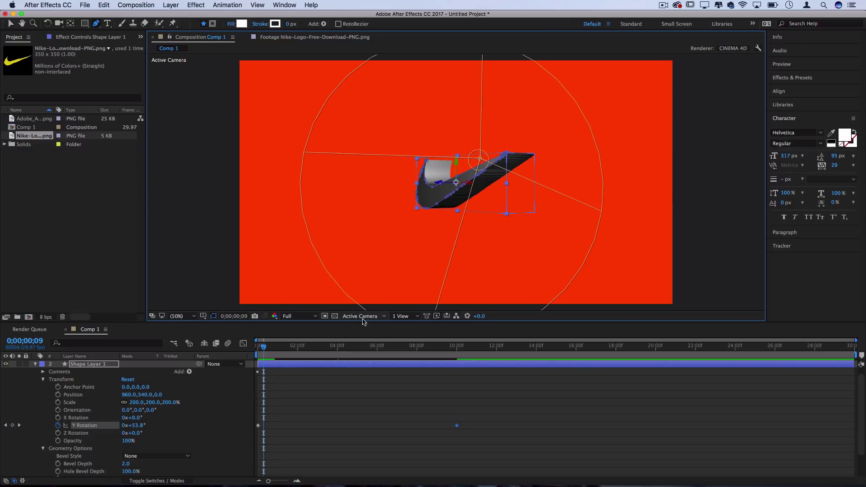
pyautogui.click(273, 350)
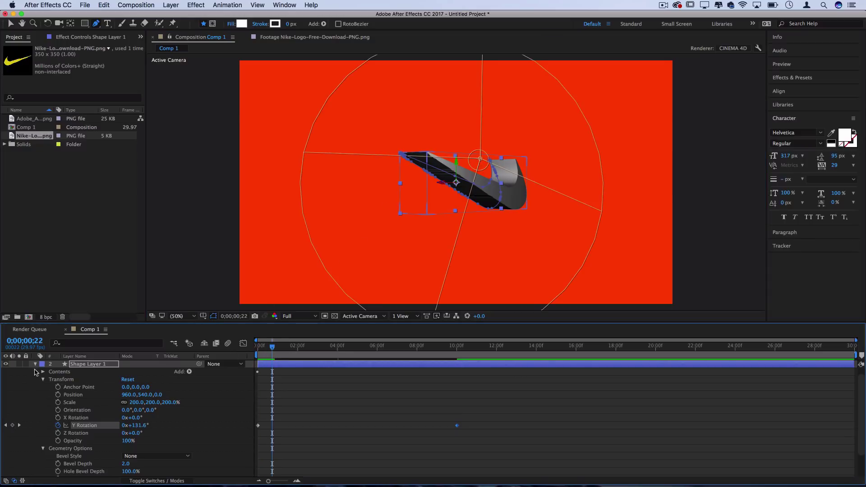
pyautogui.click(35, 365)
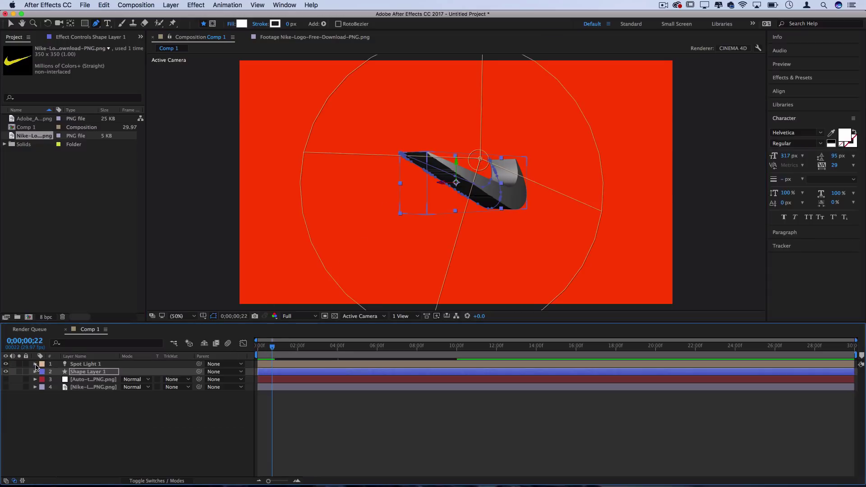
pyautogui.click(81, 363)
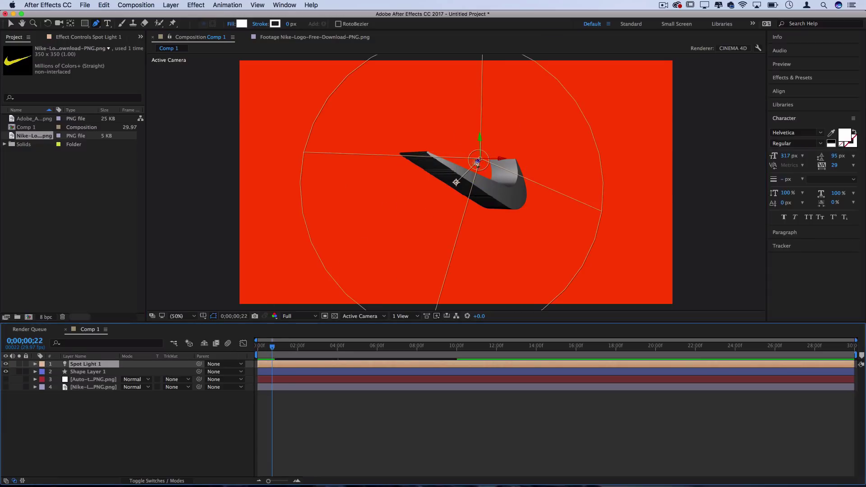
# With the Selection tool, show Spot Light 1's Position 1059.7,440.3,-831.2 and Point of Interest
pyautogui.press('v')
pyautogui.press('space')
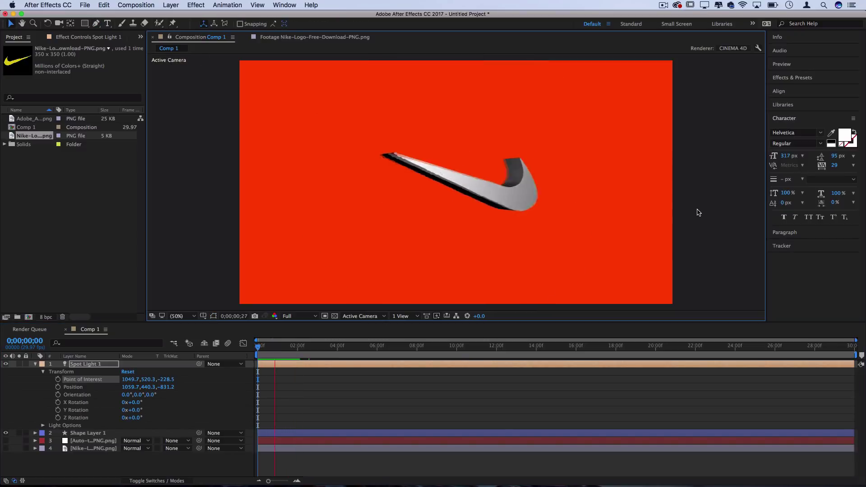